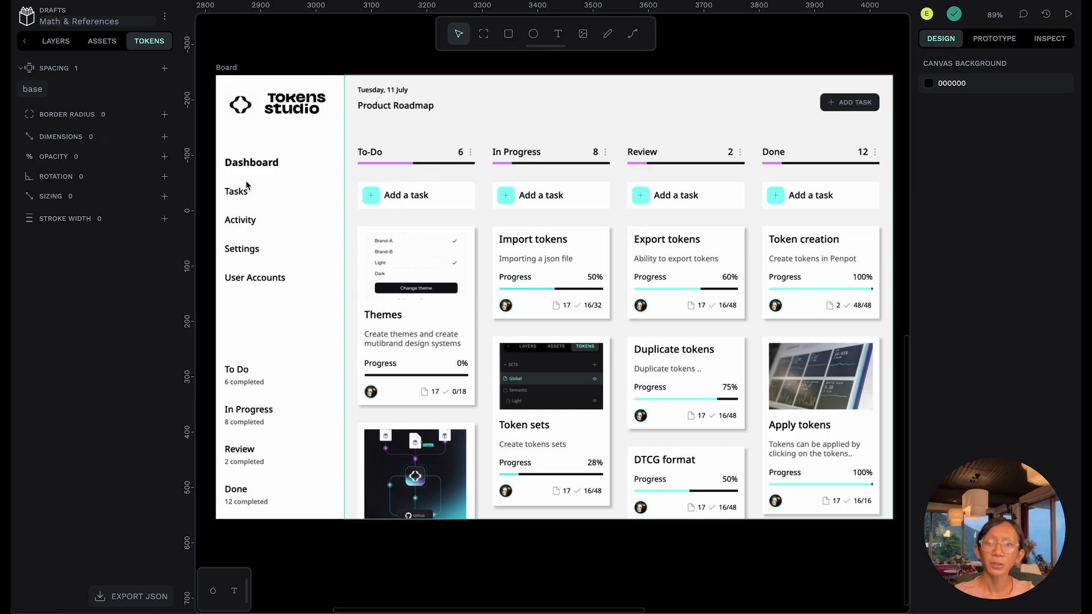
Step: Open the base spacing token's editor and close it without changes
{"action": "right_click", "coordinate": [33, 94]}
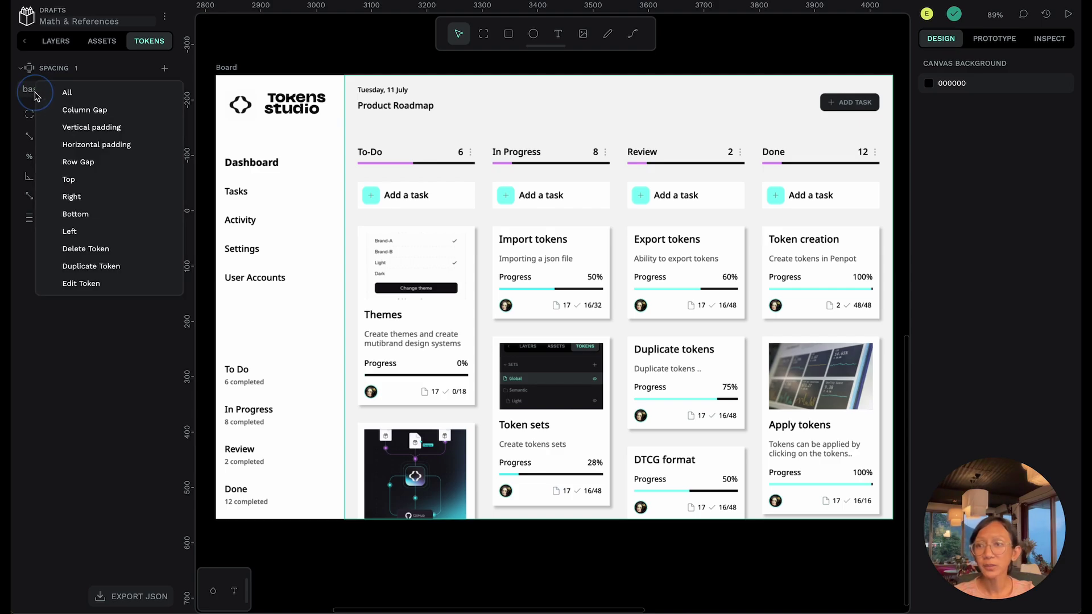
{"action": "left_click", "coordinate": [73, 284]}
{"action": "left_click", "coordinate": [63, 367]}
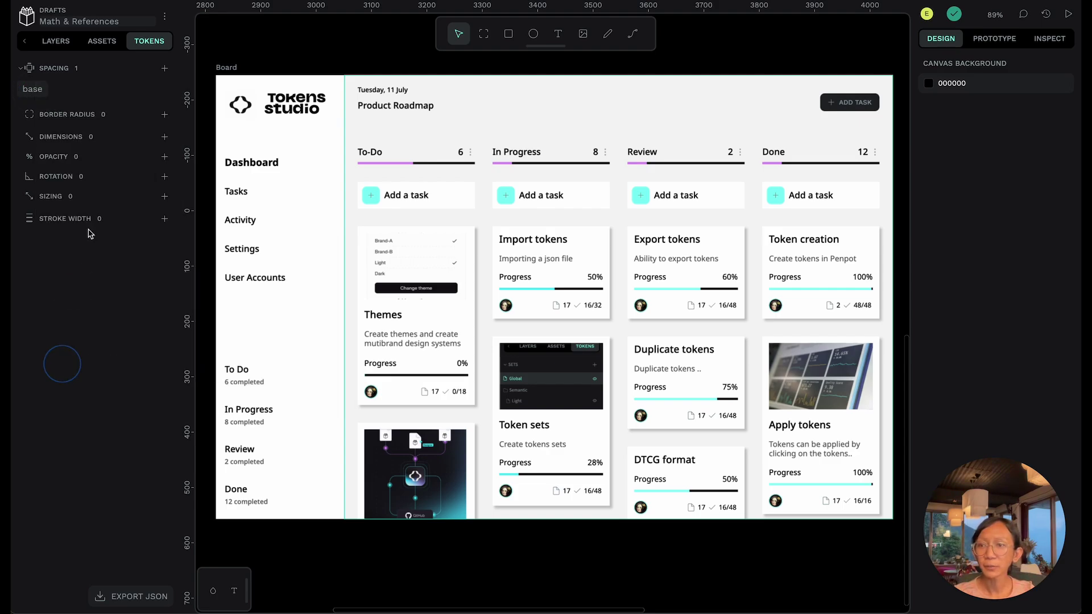
Step: Create the spacing token density.compact with value {base} * 0.75, resolving to 13
{"action": "left_click", "coordinate": [164, 68]}
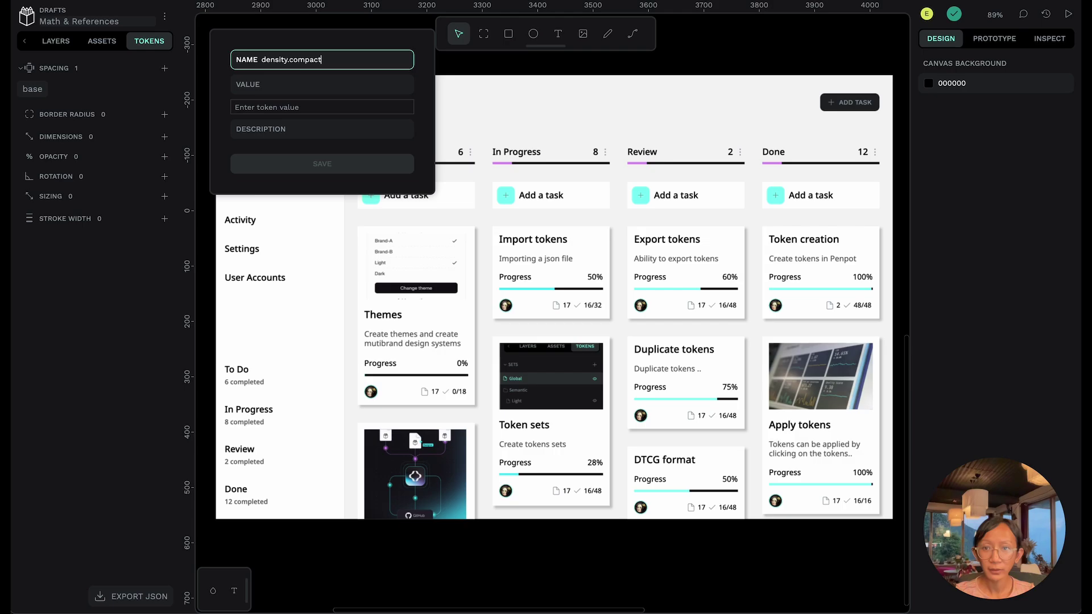
{"action": "left_click", "coordinate": [321, 84]}
{"action": "type", "text": "{"}
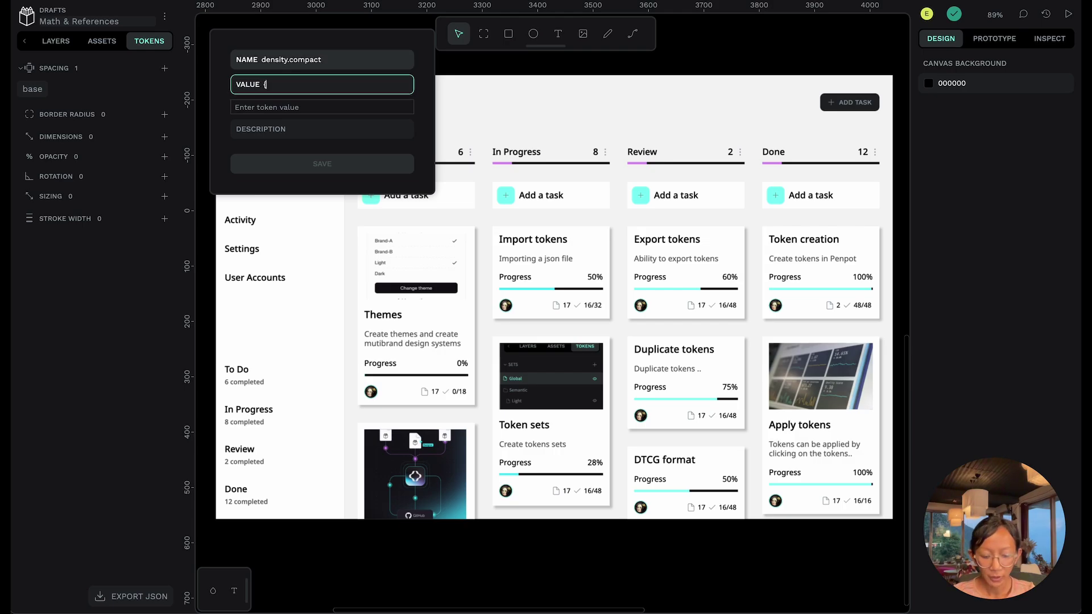
{"action": "type", "text": "base} * 0.75"}
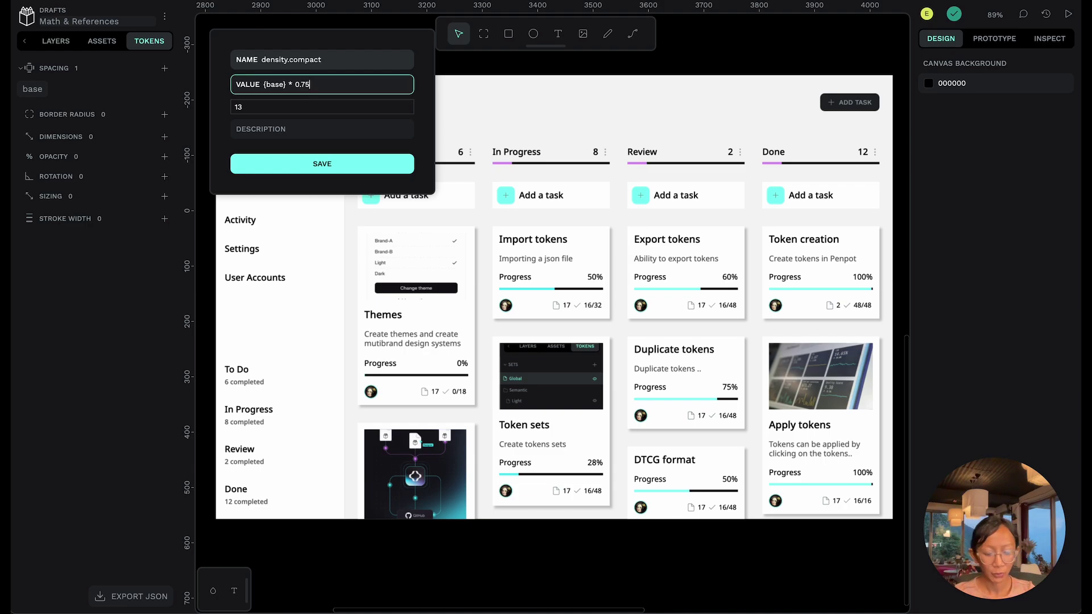
{"action": "key", "text": "Return"}
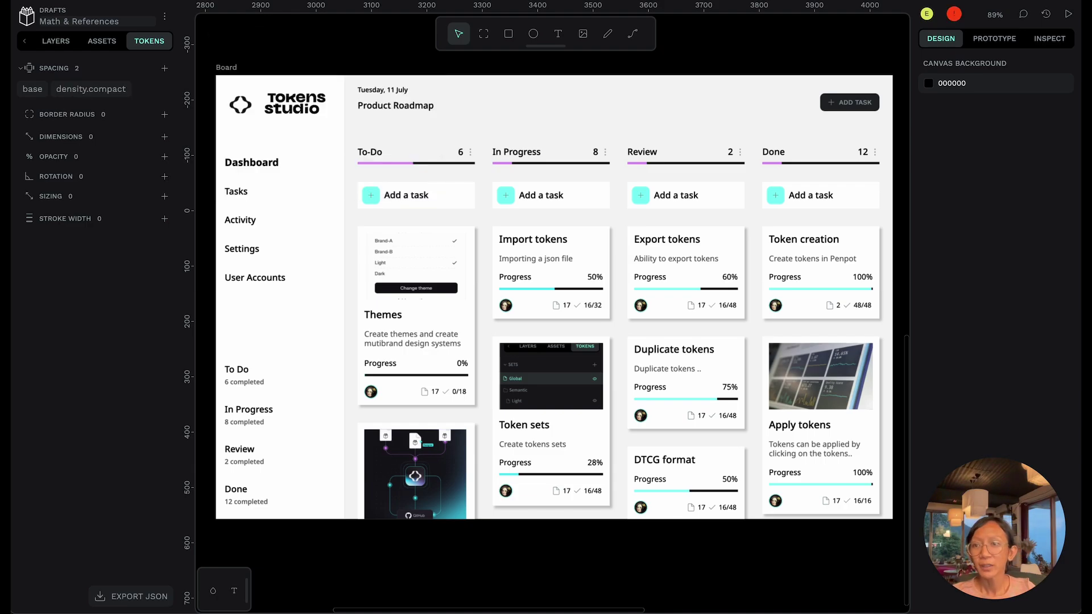
Step: Create the spacing token density.default with value {base} * 1, resolving to 18
{"action": "left_click", "coordinate": [164, 68]}
{"action": "type", "text": "den"}
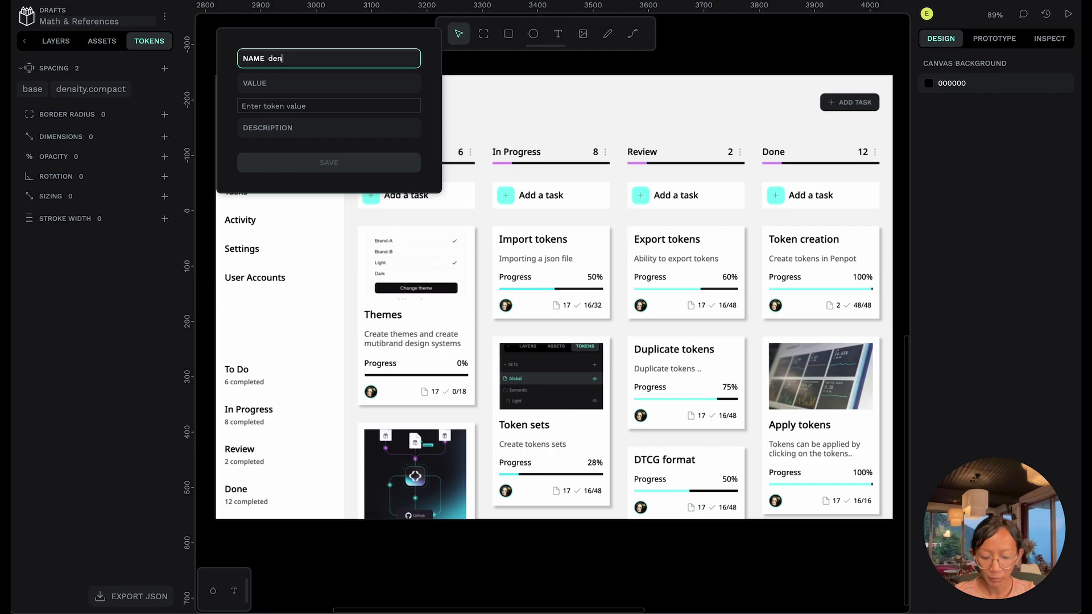
{"action": "type", "text": "sity."}
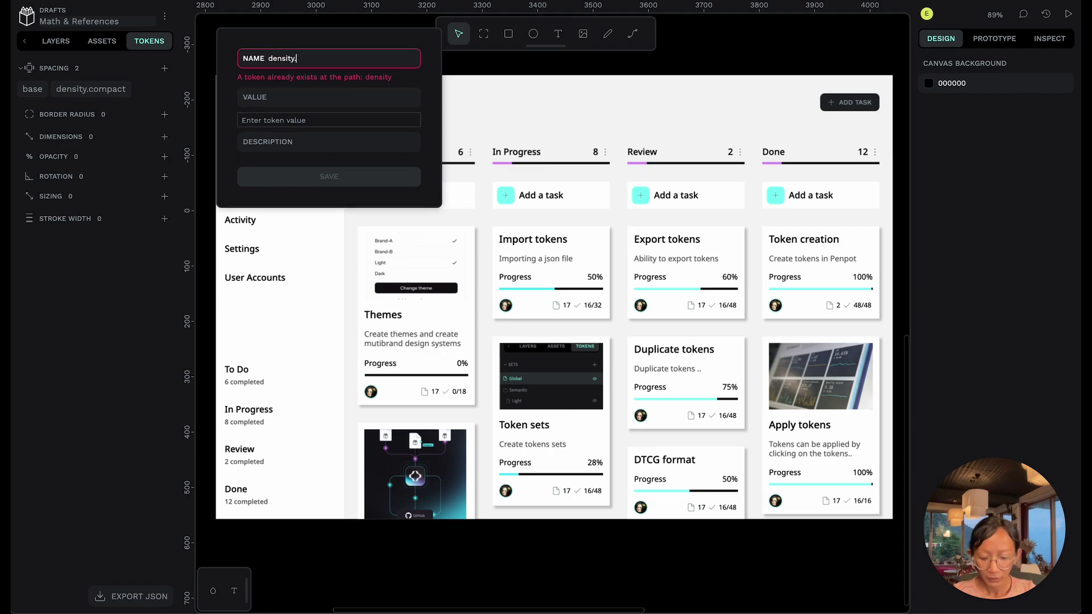
{"action": "type", "text": "default"}
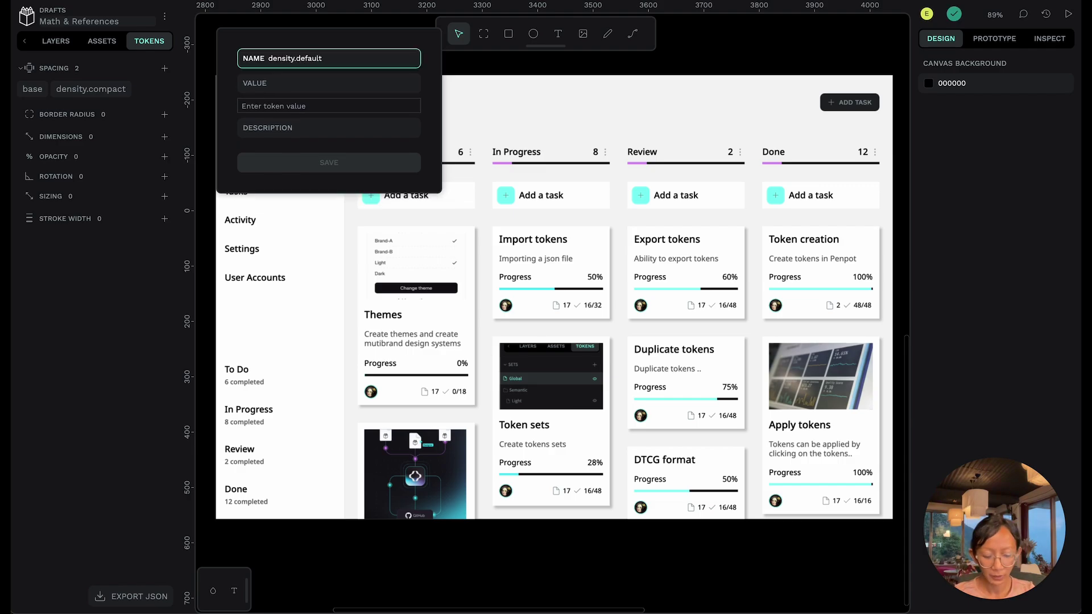
{"action": "key", "text": "Tab"}
{"action": "type", "text": "{"}
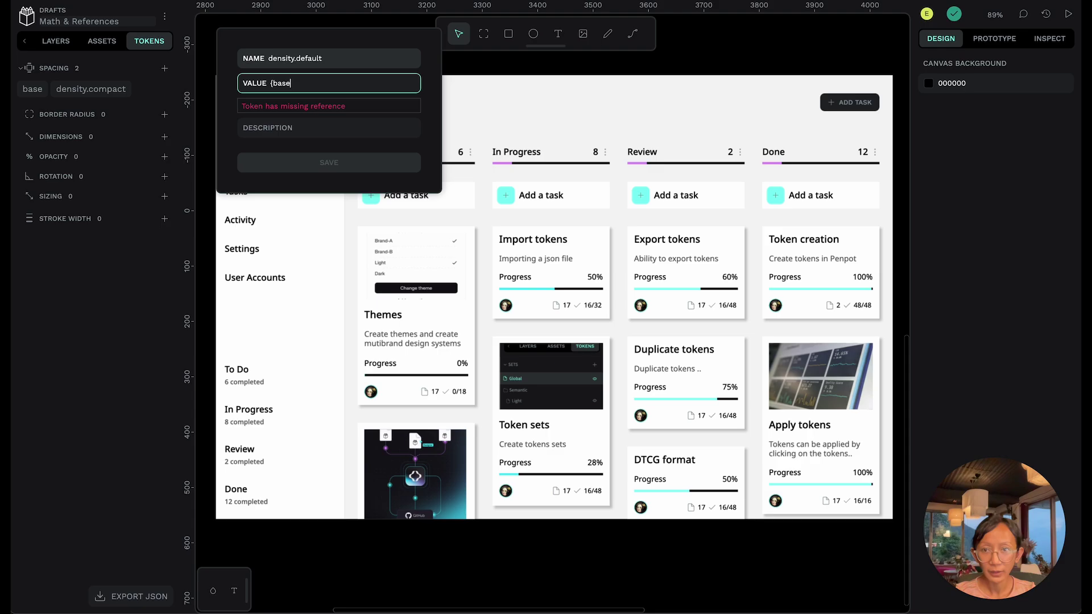
{"action": "type", "text": "base} * 1"}
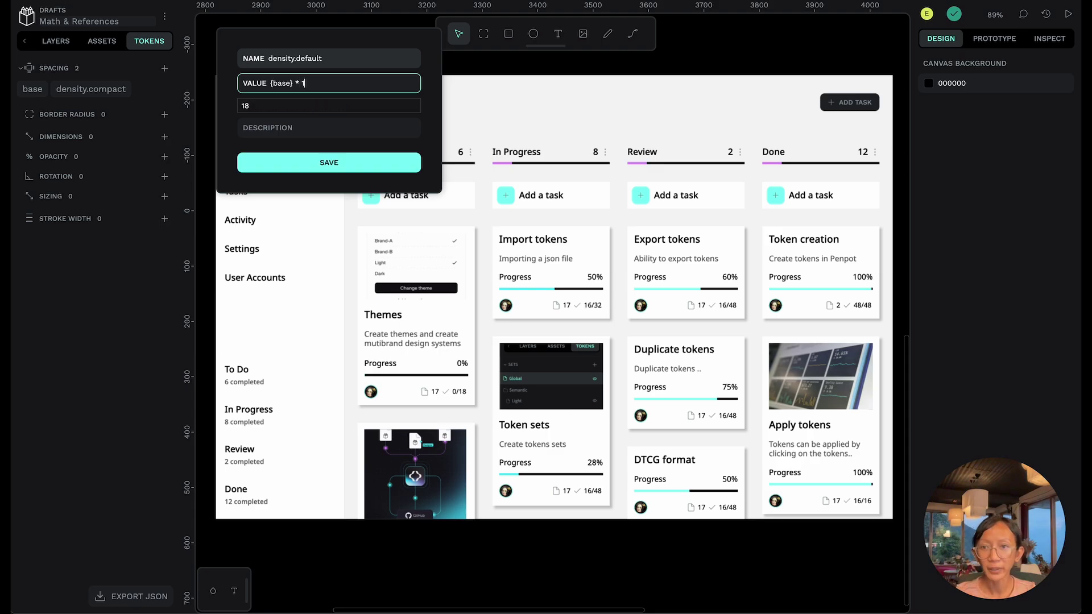
{"action": "key", "text": "Return"}
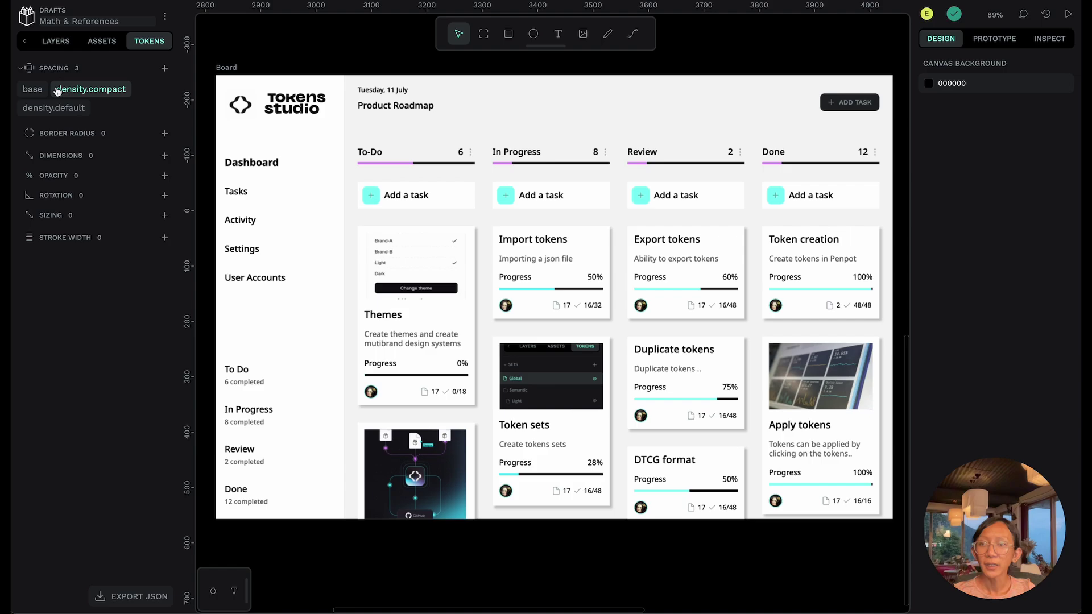
Step: Edit the base spacing token and change its value to 16
{"action": "right_click", "coordinate": [35, 91]}
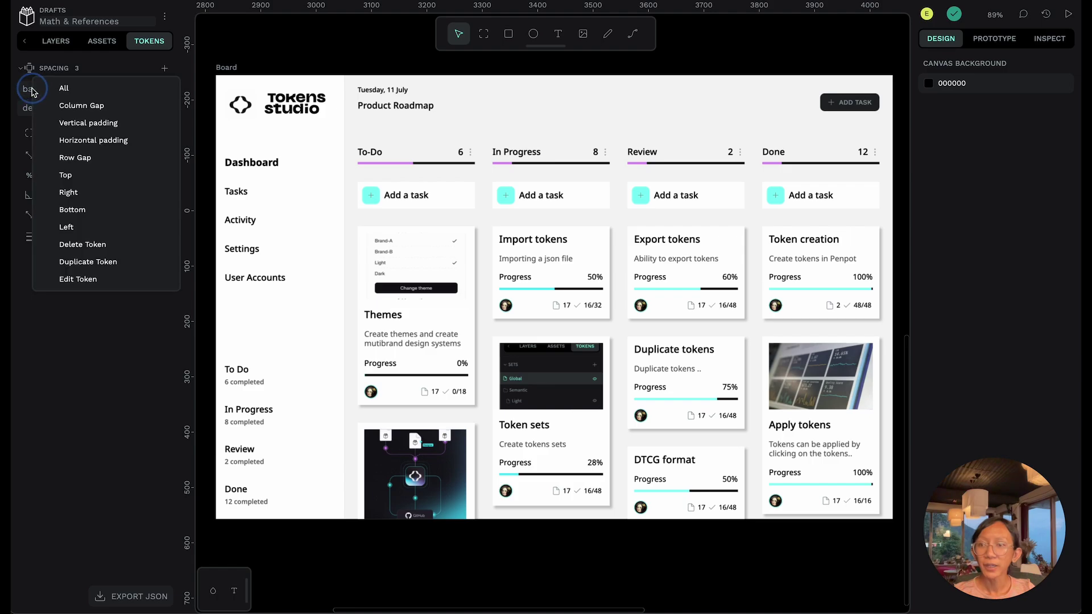
{"action": "left_click", "coordinate": [72, 279]}
{"action": "left_click", "coordinate": [231, 294]}
{"action": "key", "text": "BackSpace"}
{"action": "type", "text": "8"}
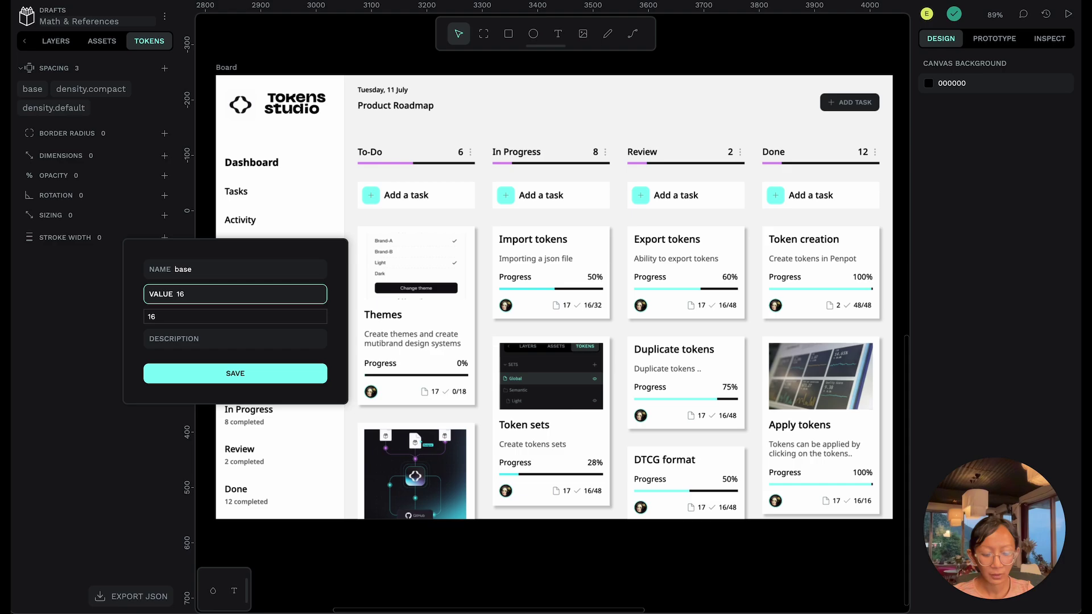
{"action": "key", "text": "Return"}
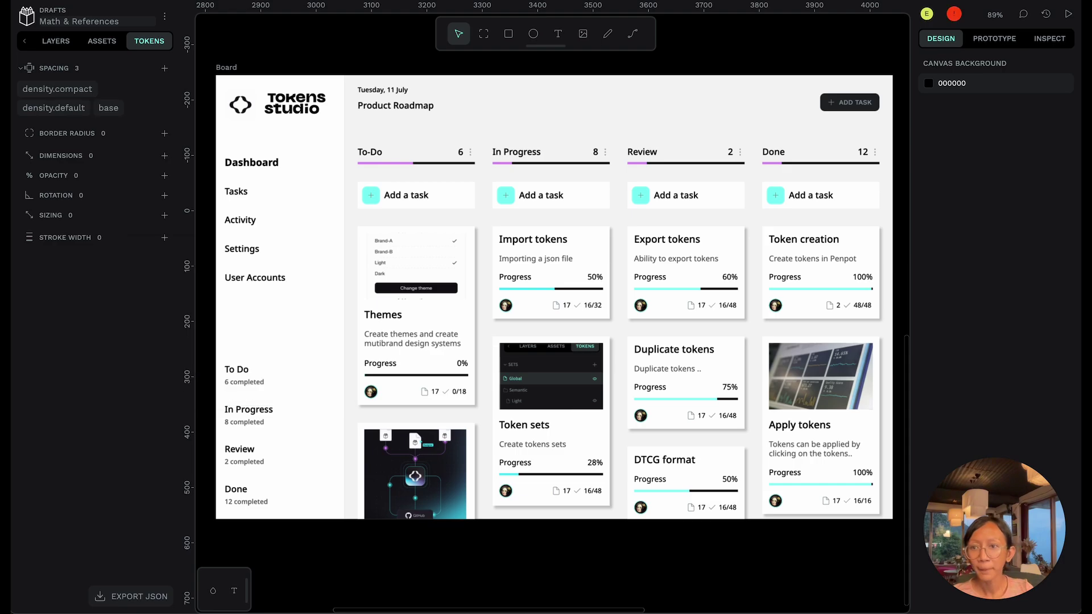
Step: Re-save density.compact and density.default so they resolve to 12 and 16
{"action": "right_click", "coordinate": [75, 91]}
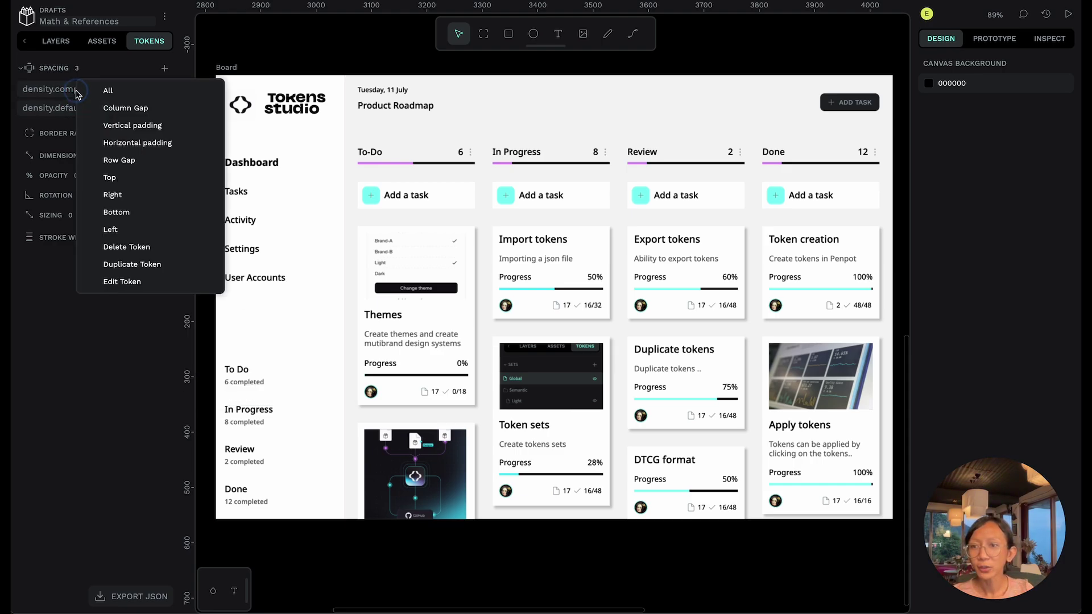
{"action": "left_click", "coordinate": [122, 282]}
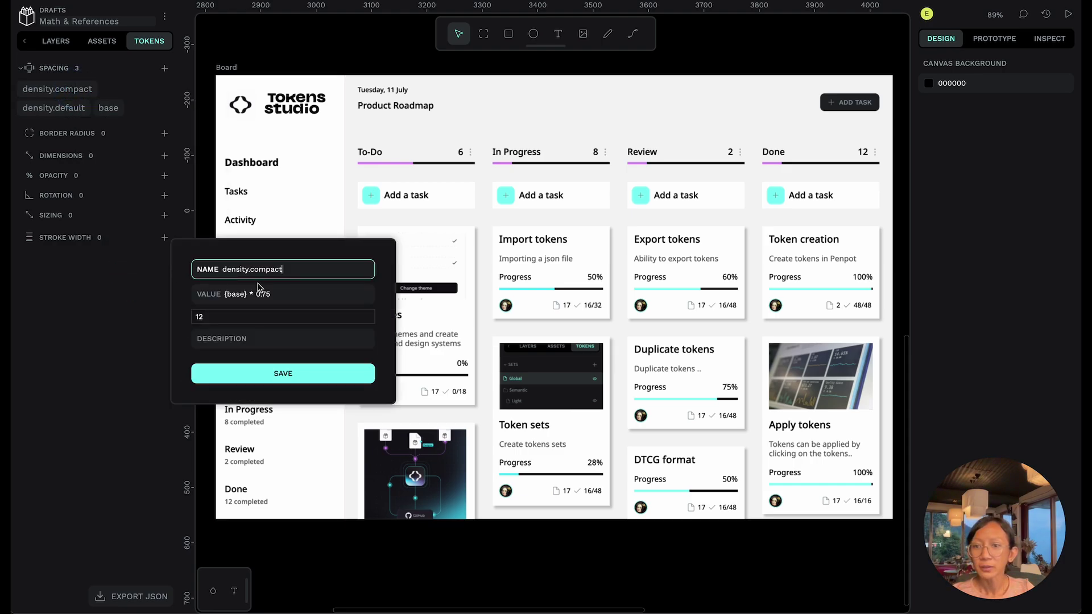
{"action": "left_click", "coordinate": [232, 373]}
{"action": "right_click", "coordinate": [74, 91]}
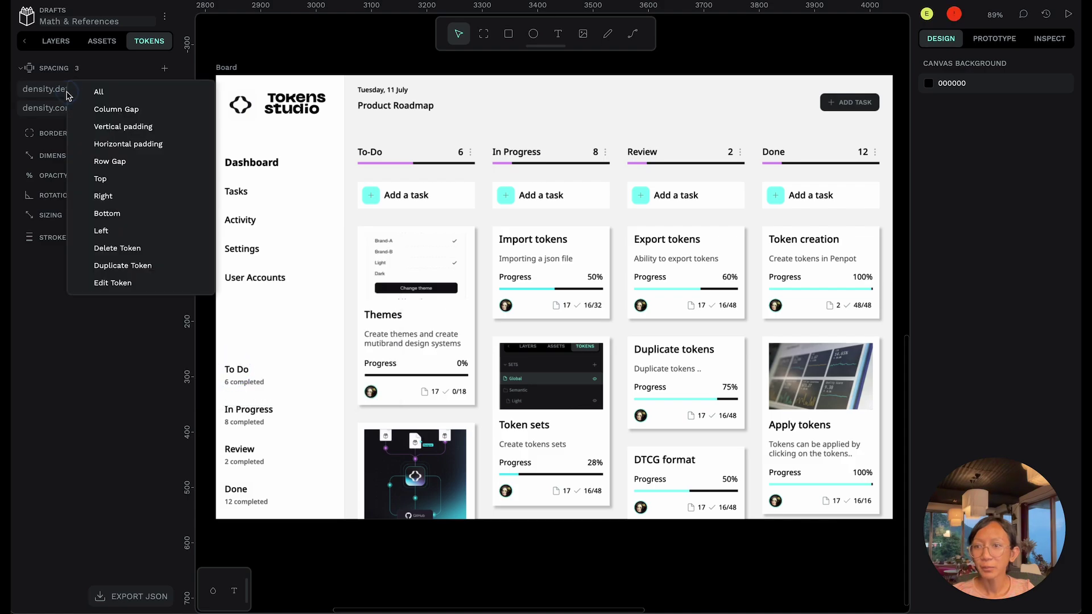
{"action": "left_click", "coordinate": [112, 282]}
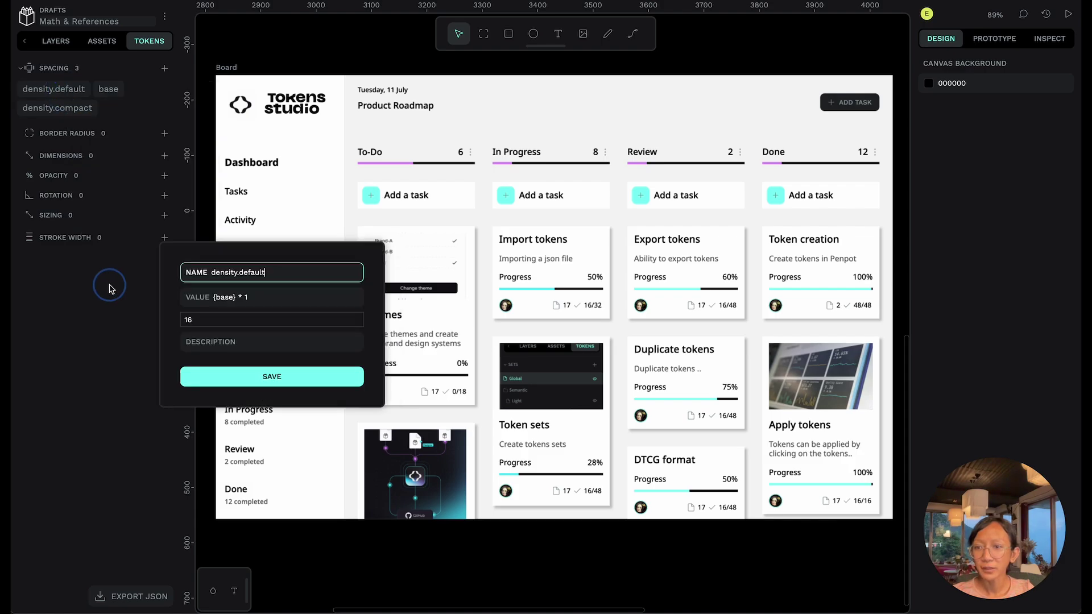
{"action": "left_click", "coordinate": [258, 375]}
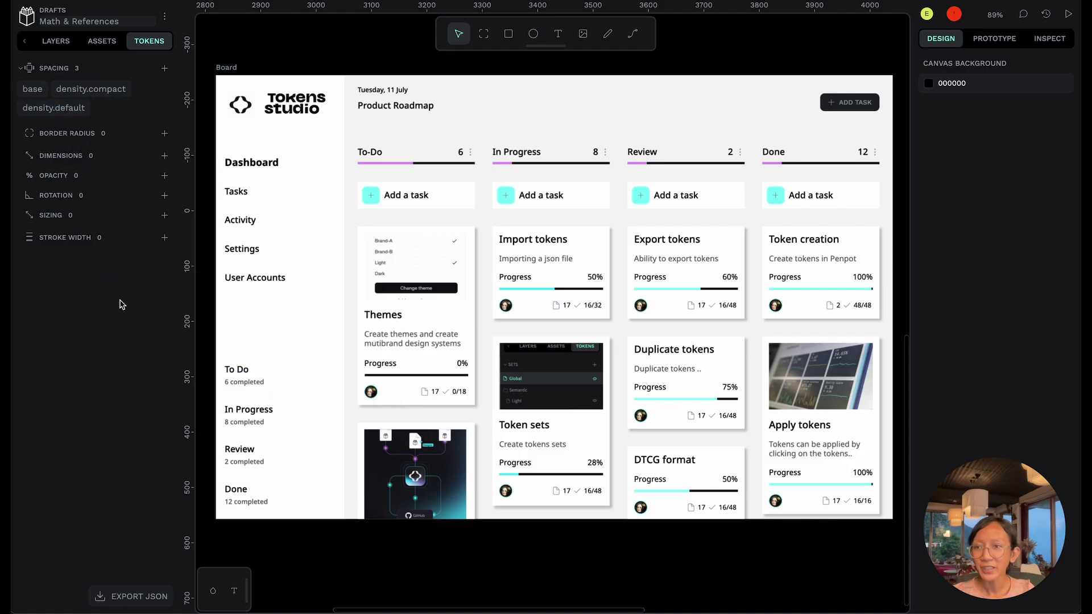
Step: Apply density.compact as the column gap of the kanban columns frame
{"action": "left_click", "coordinate": [258, 164]}
{"action": "left_click", "coordinate": [393, 112]}
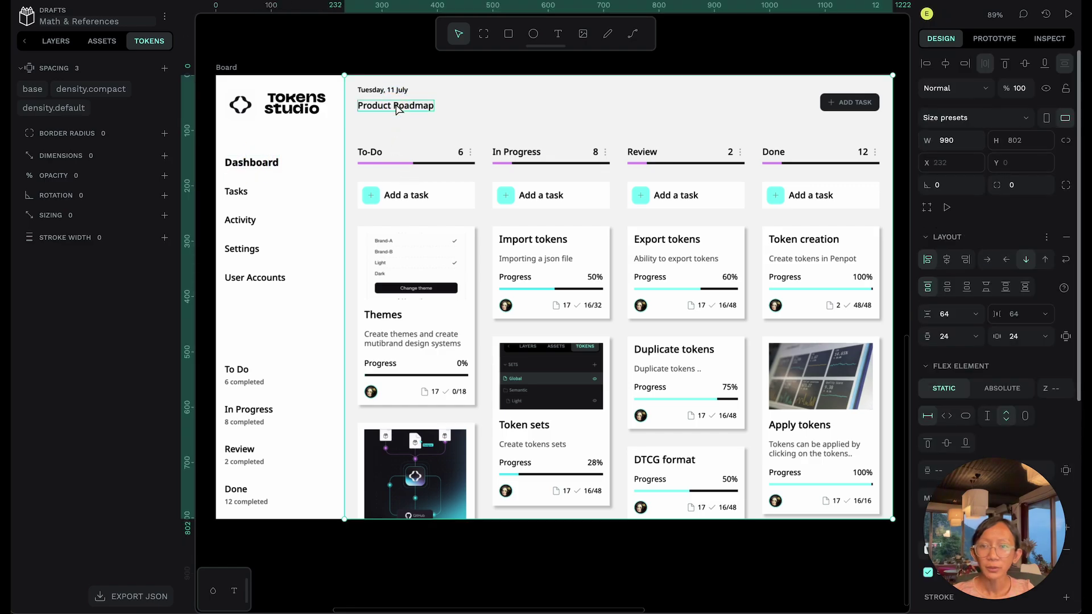
{"action": "left_click", "coordinate": [397, 109]}
{"action": "left_click", "coordinate": [433, 211]}
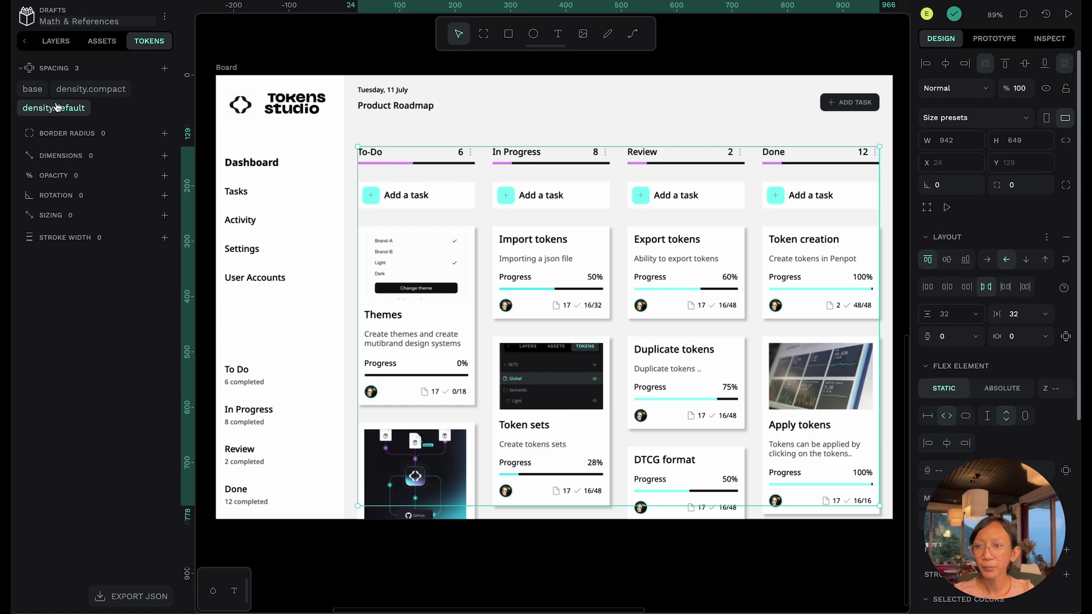
{"action": "right_click", "coordinate": [75, 91]}
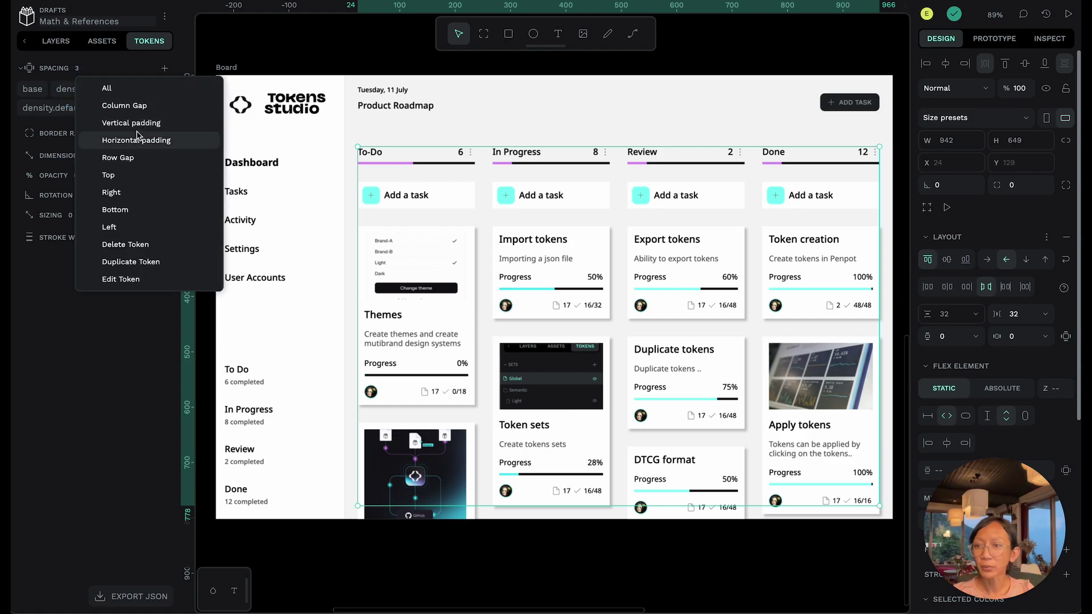
{"action": "left_click", "coordinate": [126, 106]}
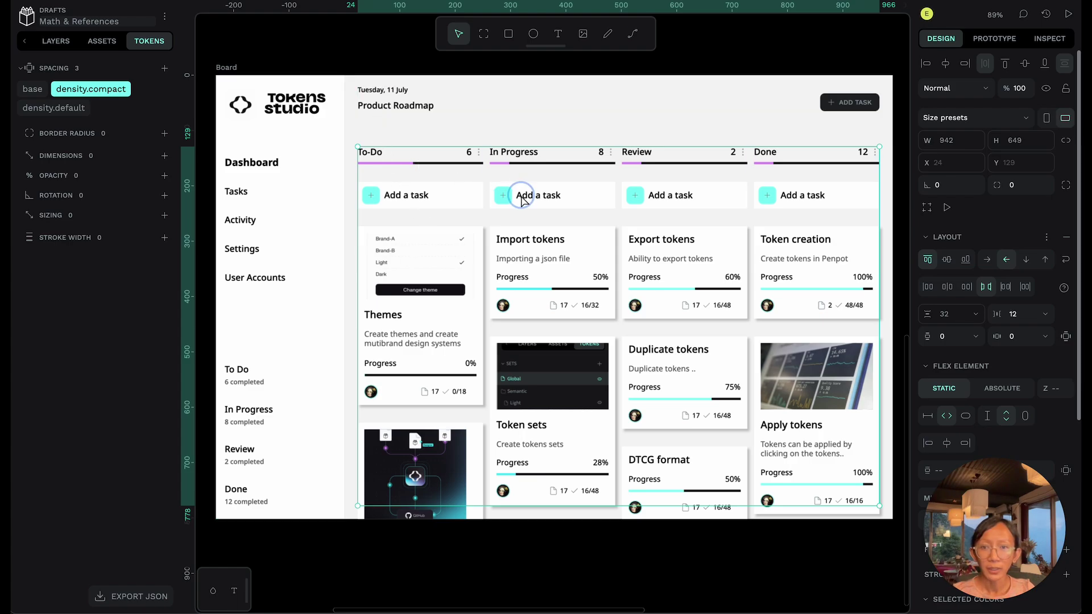
Step: Apply density.compact as the row gap of the To-Do, In Progress, Review and Done columns
{"action": "left_click", "coordinate": [475, 204]}
{"action": "left_click", "coordinate": [550, 206], "text": "shift"}
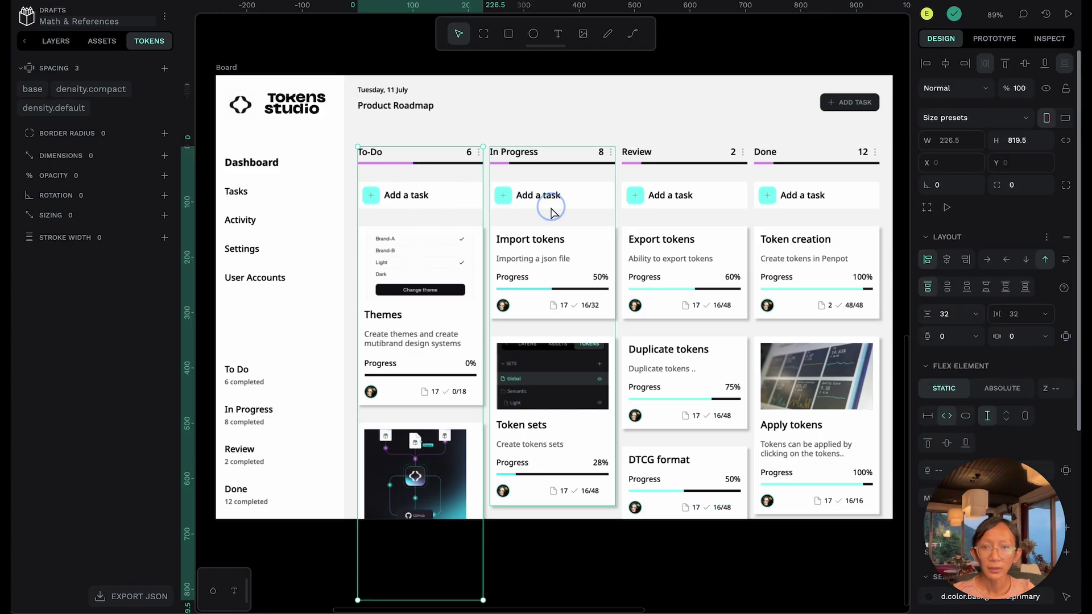
{"action": "left_click", "coordinate": [670, 226], "text": "shift"}
{"action": "left_click", "coordinate": [787, 232], "text": "shift"}
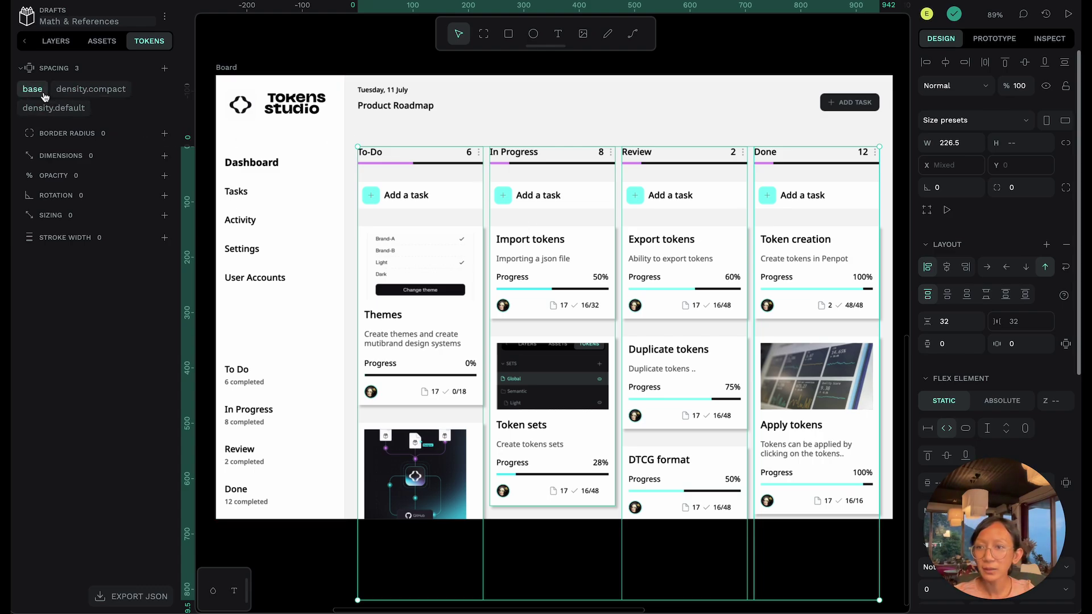
{"action": "left_click", "coordinate": [63, 93]}
{"action": "right_click", "coordinate": [85, 93]}
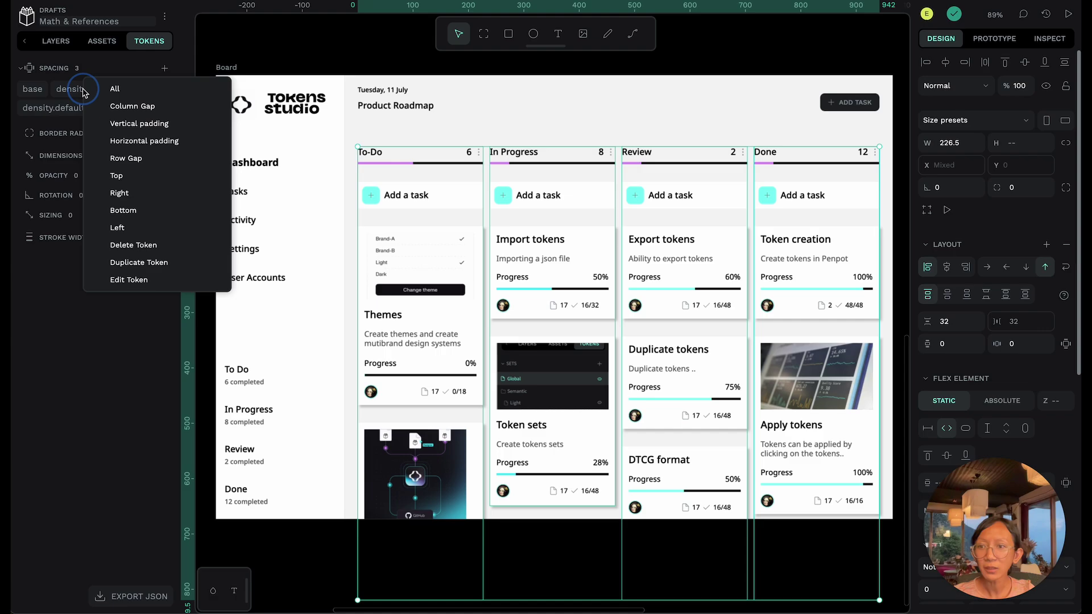
{"action": "left_click", "coordinate": [132, 164]}
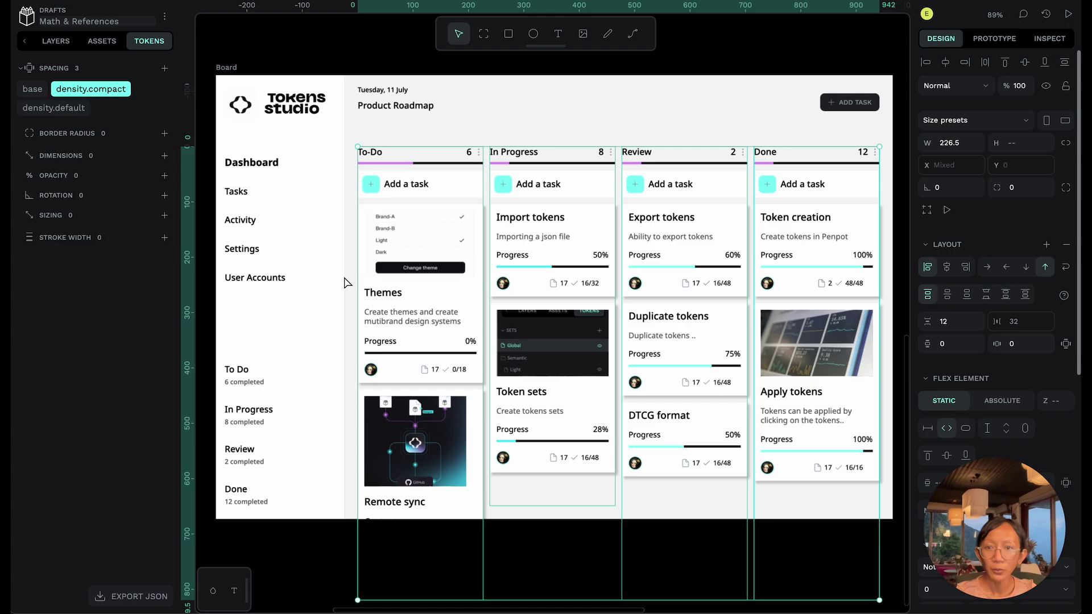
{"action": "left_click", "coordinate": [285, 314]}
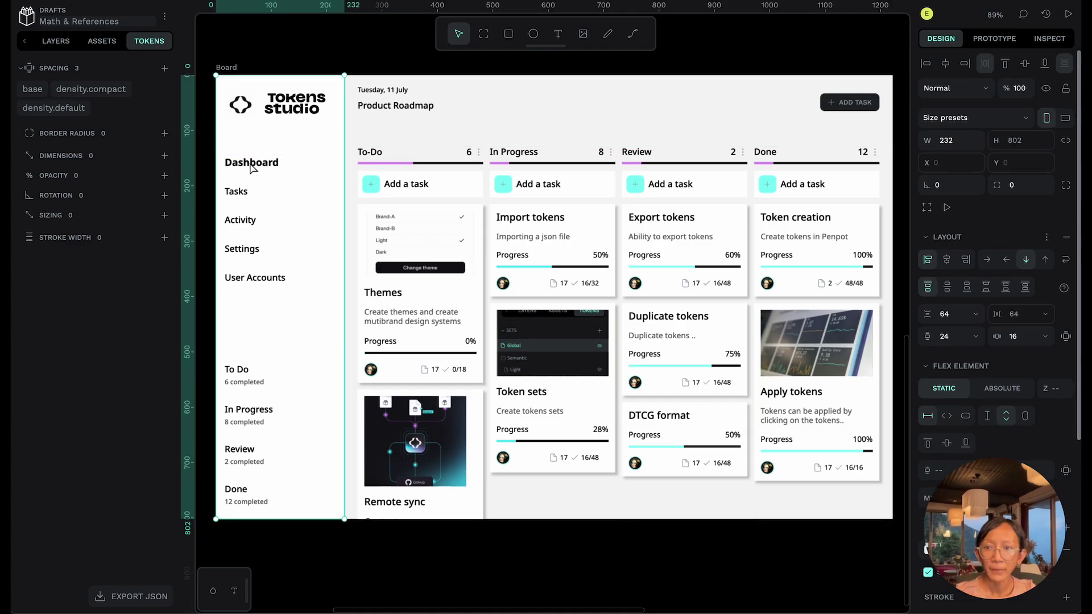
Step: Apply density.compact as the row gap of the sidebar's To Do–Done summary group
{"action": "left_click", "coordinate": [257, 142]}
{"action": "left_click", "coordinate": [244, 163]}
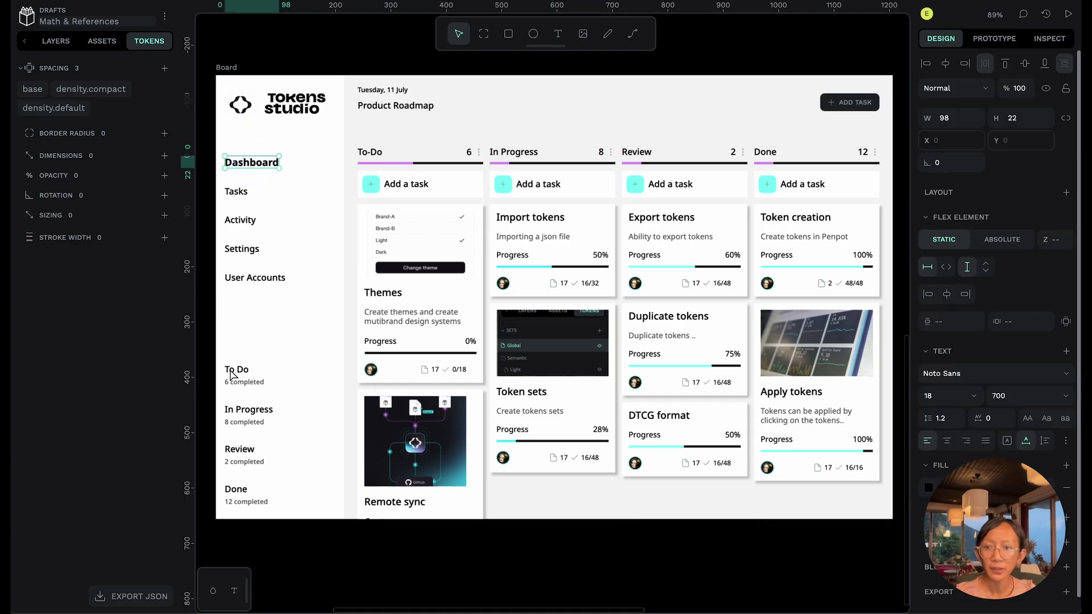
{"action": "left_click", "coordinate": [231, 370]}
{"action": "right_click", "coordinate": [88, 94]}
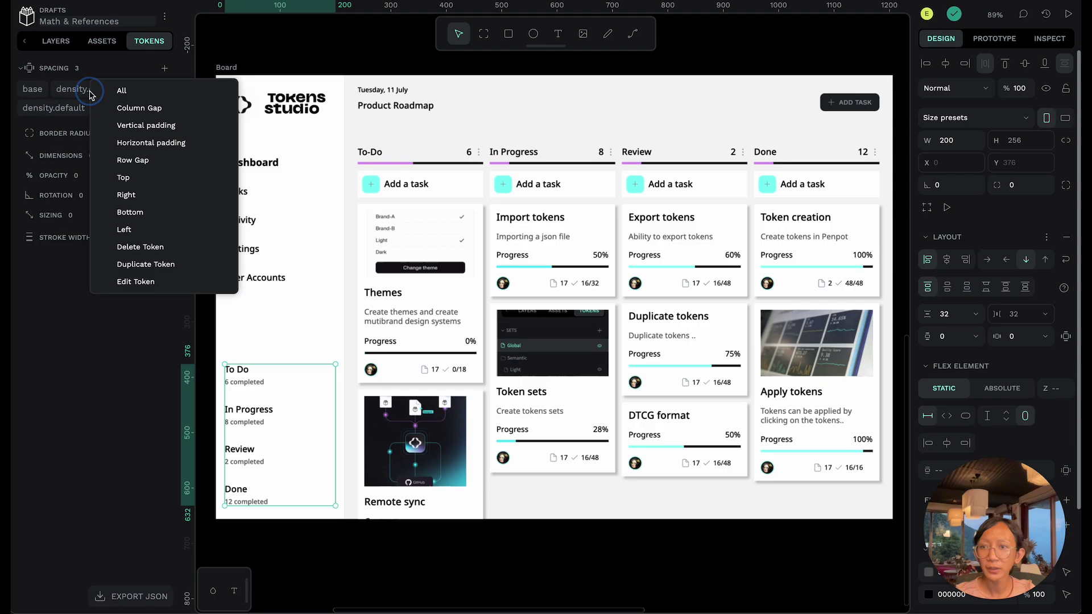
{"action": "left_click", "coordinate": [130, 161]}
Step: Apply density.compact as the row gap of the sidebar's Dashboard navigation group
{"action": "left_click", "coordinate": [246, 270]}
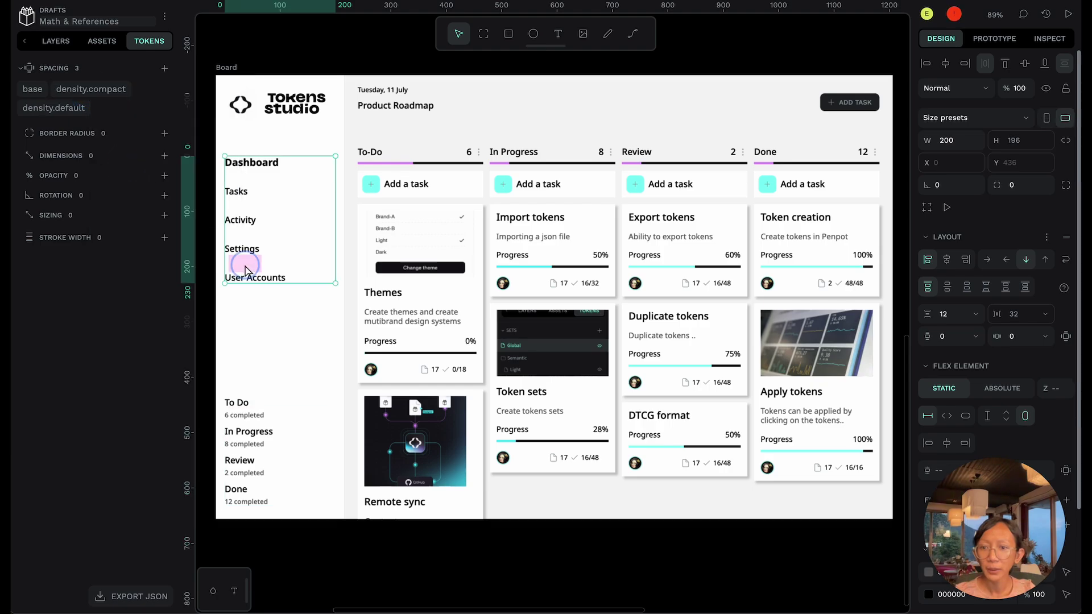
{"action": "right_click", "coordinate": [92, 95]}
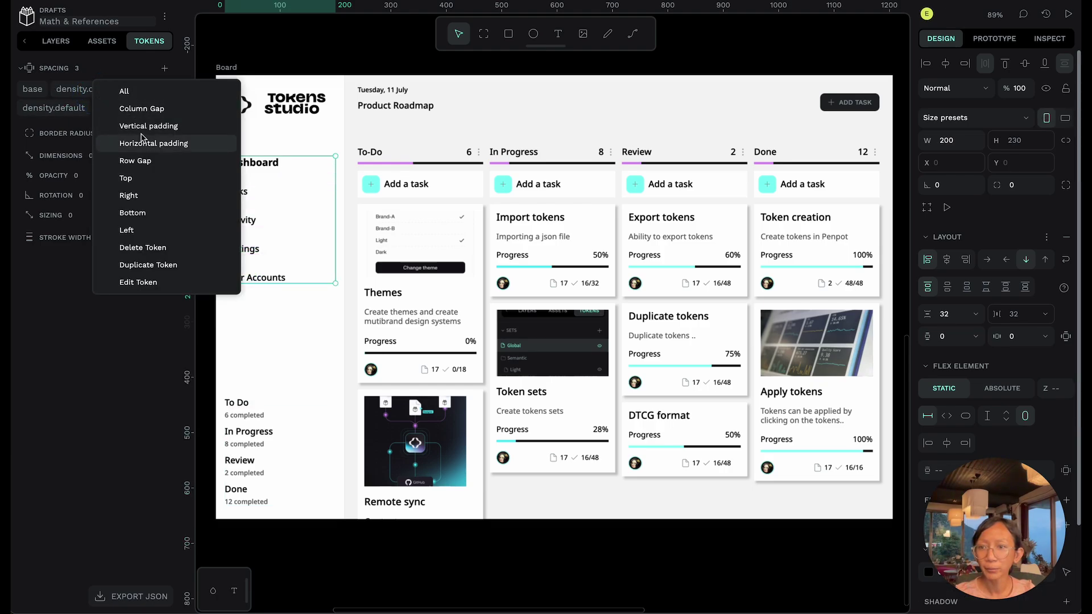
{"action": "left_click", "coordinate": [144, 164]}
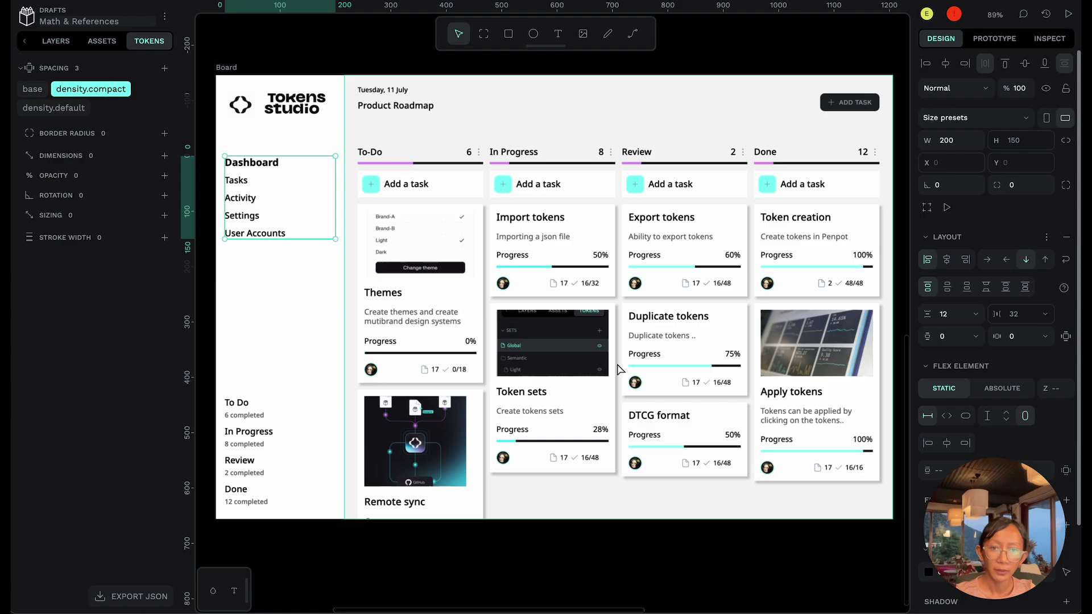
{"action": "left_click", "coordinate": [279, 315]}
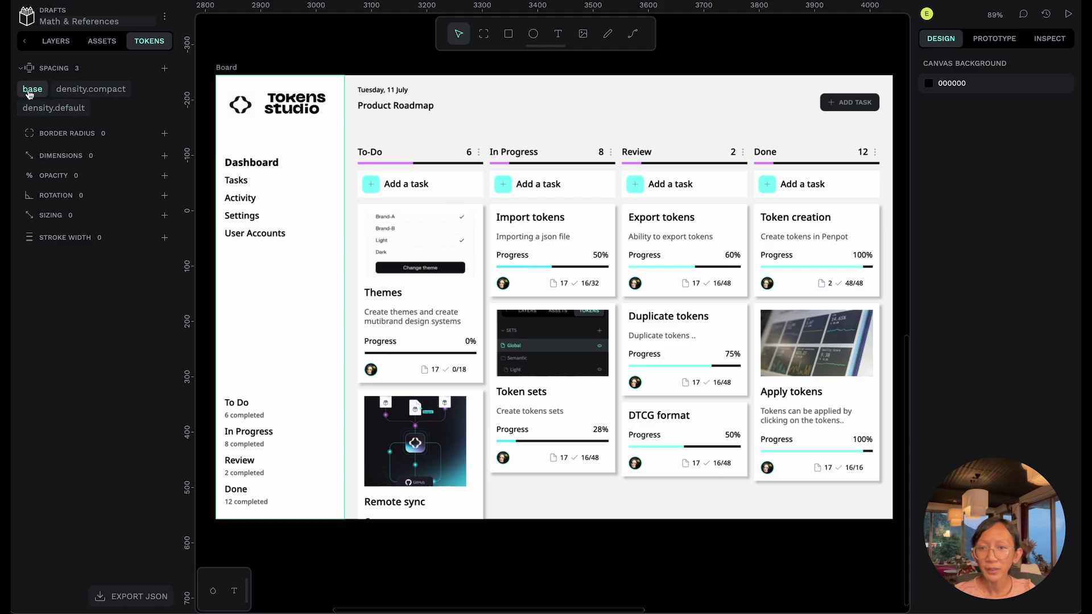
Step: Export the spacing tokens as a JSON file
{"action": "mouse_move", "coordinate": [38, 90]}
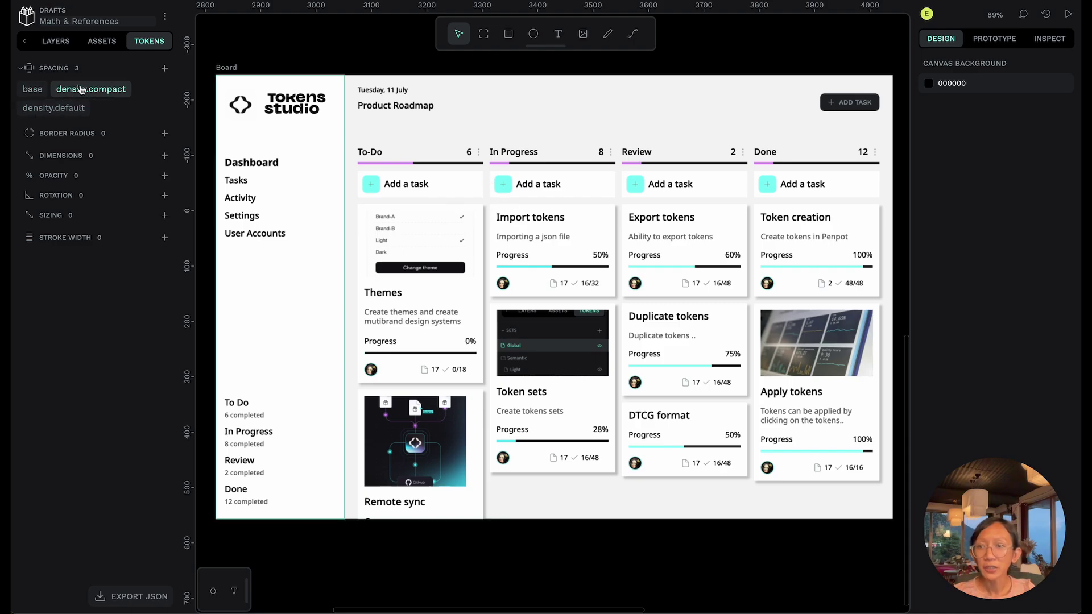
{"action": "mouse_move", "coordinate": [82, 90]}
{"action": "mouse_move", "coordinate": [75, 112]}
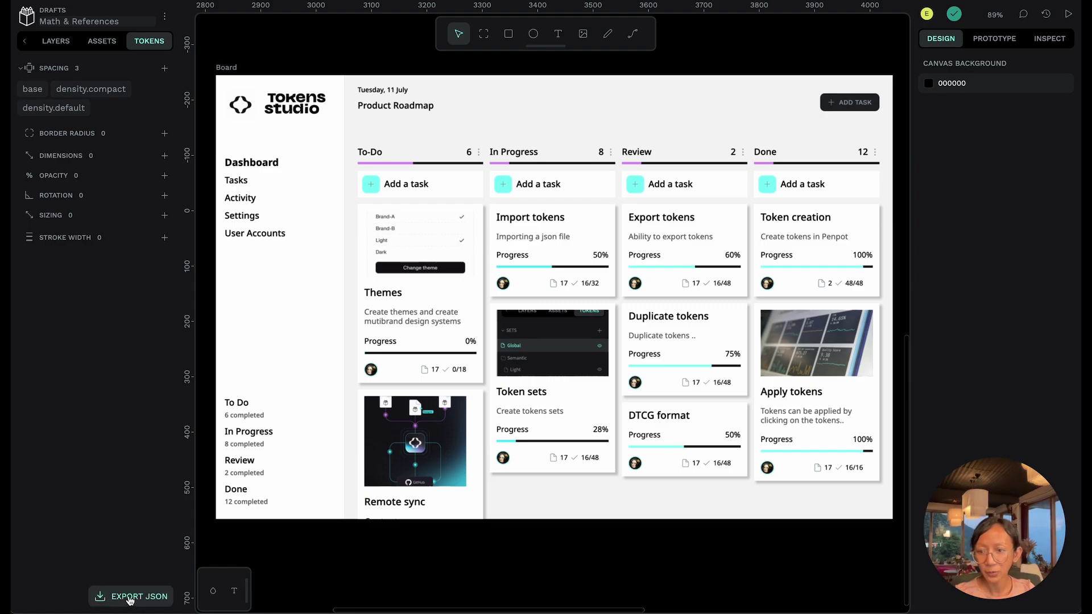
{"action": "left_click", "coordinate": [130, 597]}
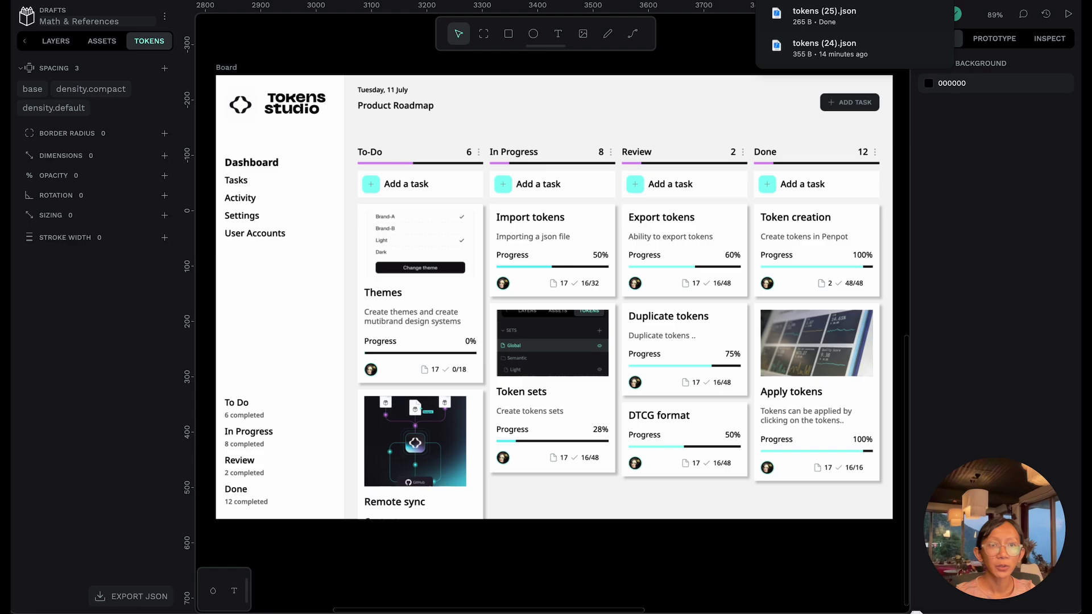
Step: Open the downloaded tokens (25).json in Visual Studio Code from its Finder folder
{"action": "left_click", "coordinate": [911, 13]}
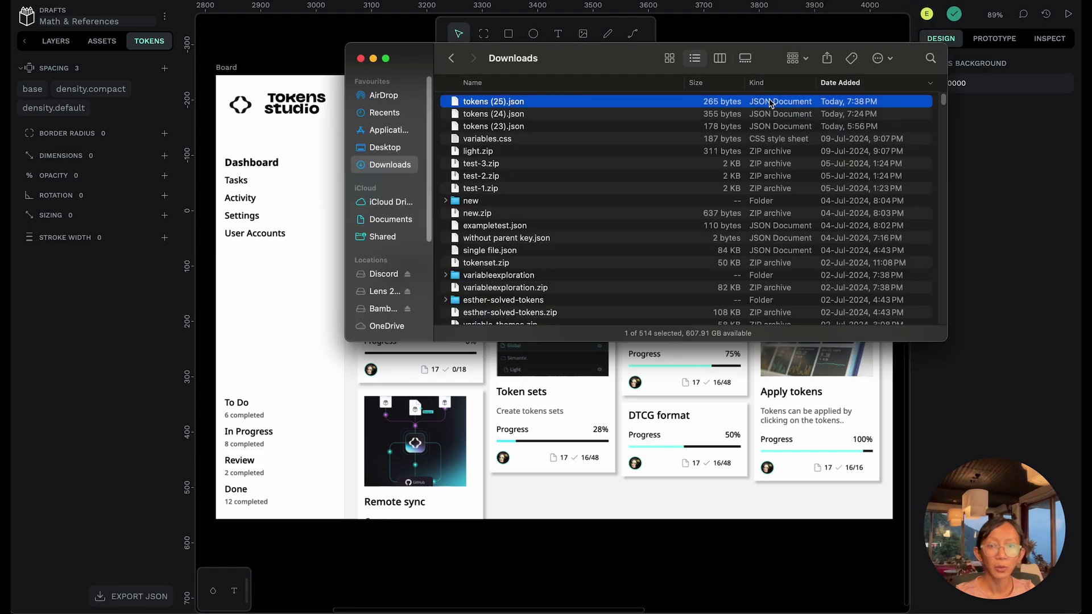
{"action": "right_click", "coordinate": [480, 105]}
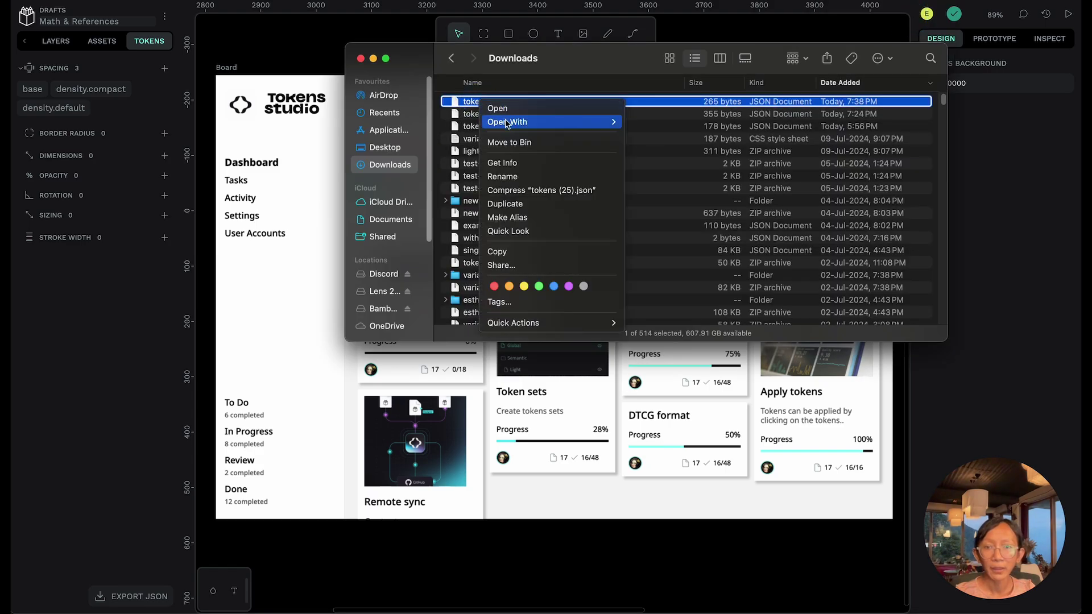
{"action": "mouse_move", "coordinate": [568, 122]}
{"action": "left_click", "coordinate": [704, 200]}
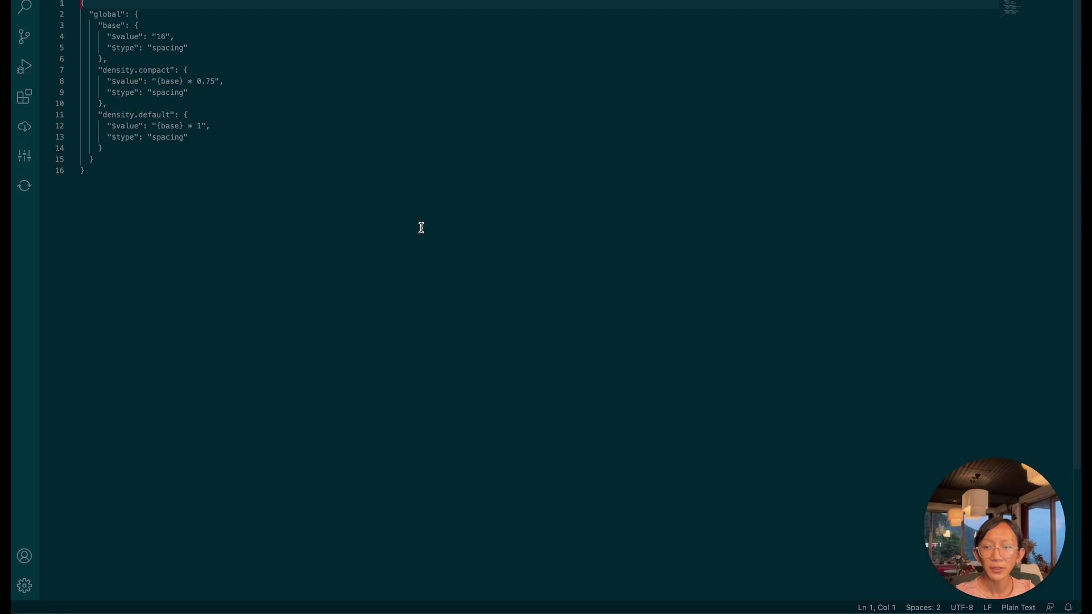